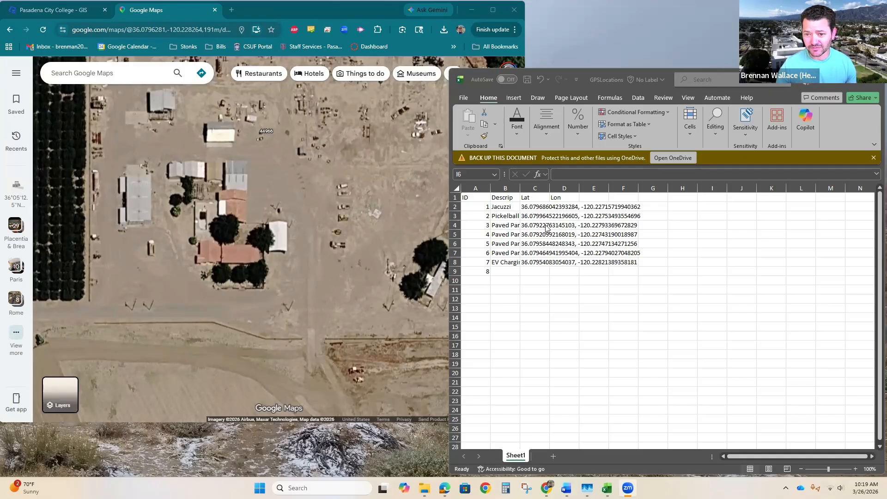
# Widen the Descrip column so the location descriptions are fully readable
pyautogui.click(527, 160)
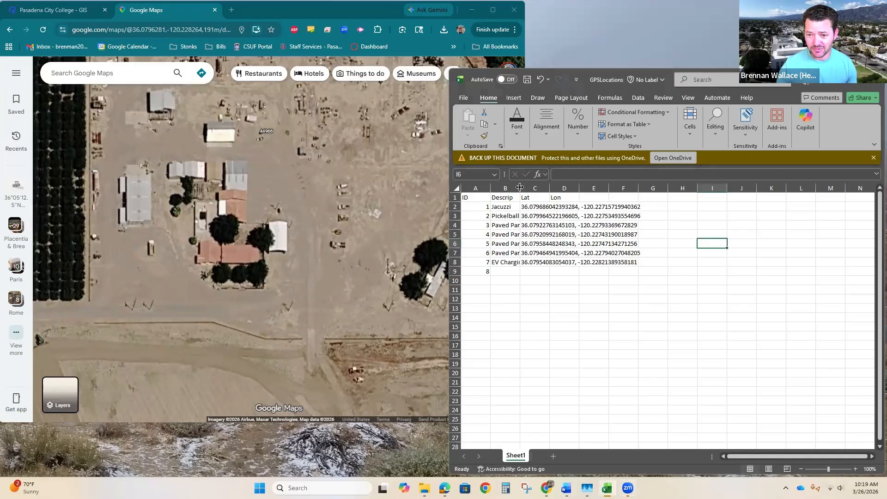
pyautogui.moveTo(519, 188); pyautogui.dragTo(572, 188)
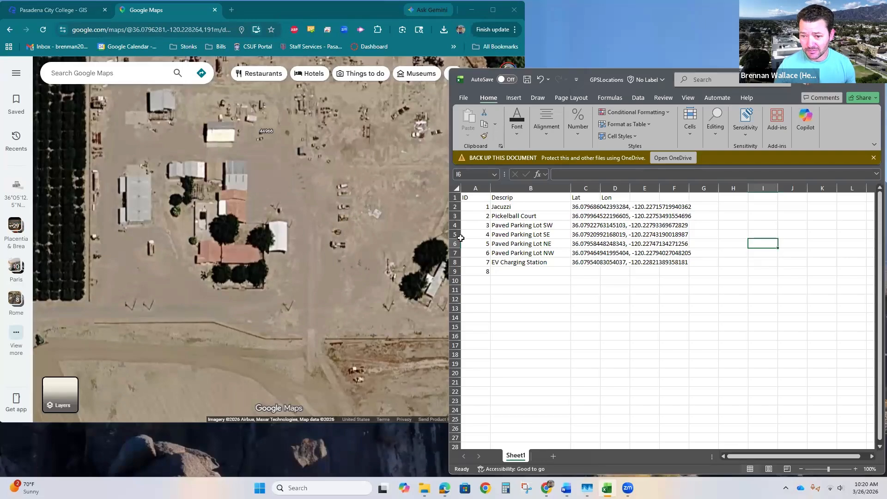
# Zoom in on the open area next to the buildings on the satellite map and copy that spot's coordinates
pyautogui.click(338, 248)
pyautogui.moveTo(338, 249); pyautogui.dragTo(279, 248)
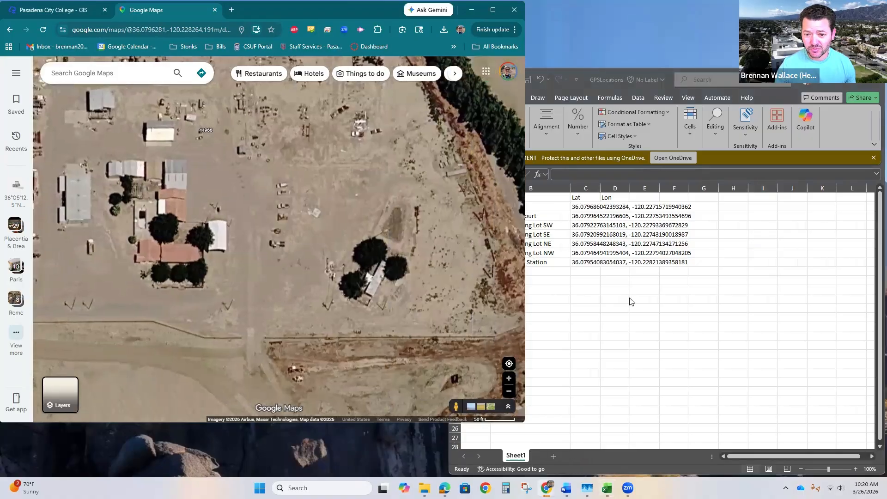
pyautogui.click(601, 310)
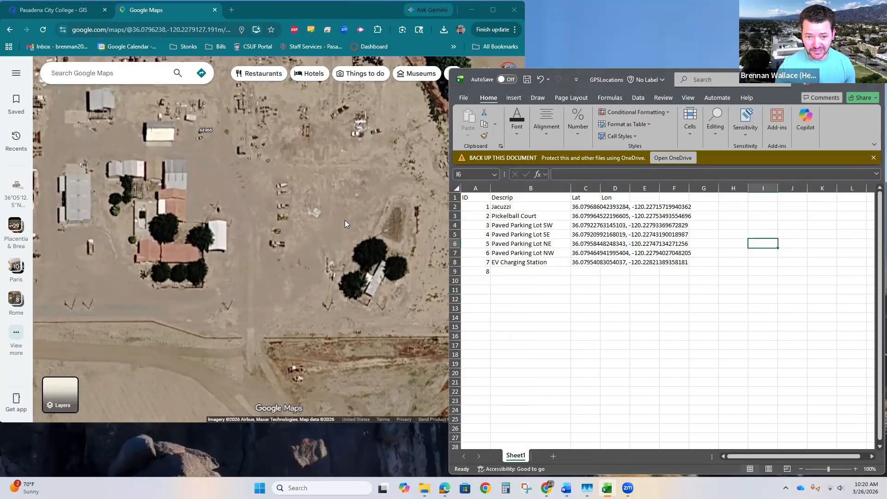
pyautogui.click(308, 167)
pyautogui.scroll(2, 271, 208)
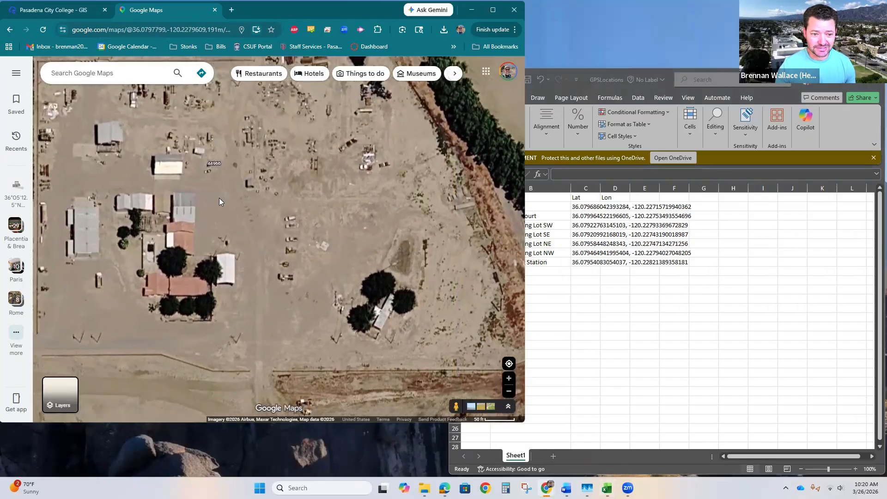
pyautogui.scroll(1, 206, 218)
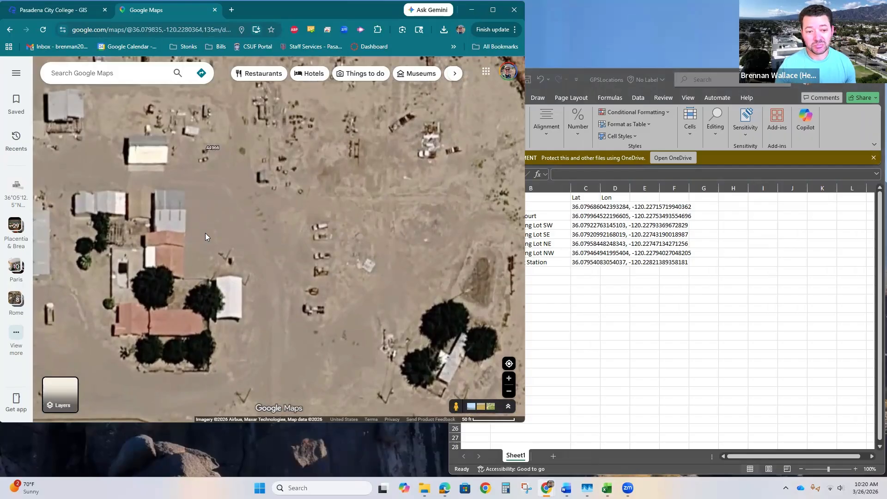
pyautogui.rightClick(206, 236)
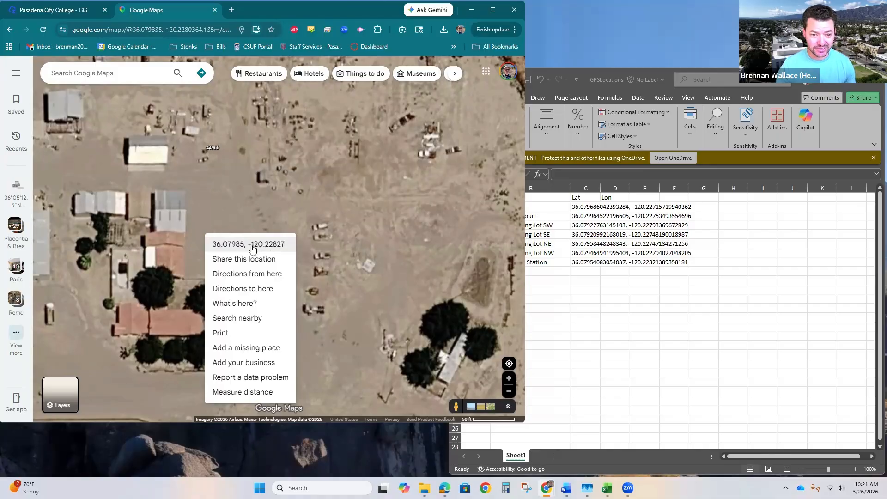
pyautogui.click(252, 248)
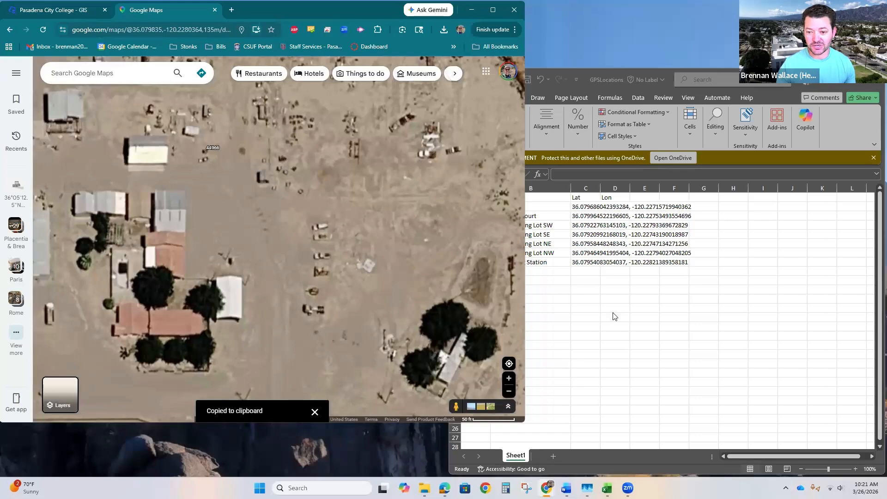
# Enter "Picnic Table" as the description for ID 8 and paste the copied coordinates into its Lat cell
pyautogui.click(580, 288)
pyautogui.click(526, 273)
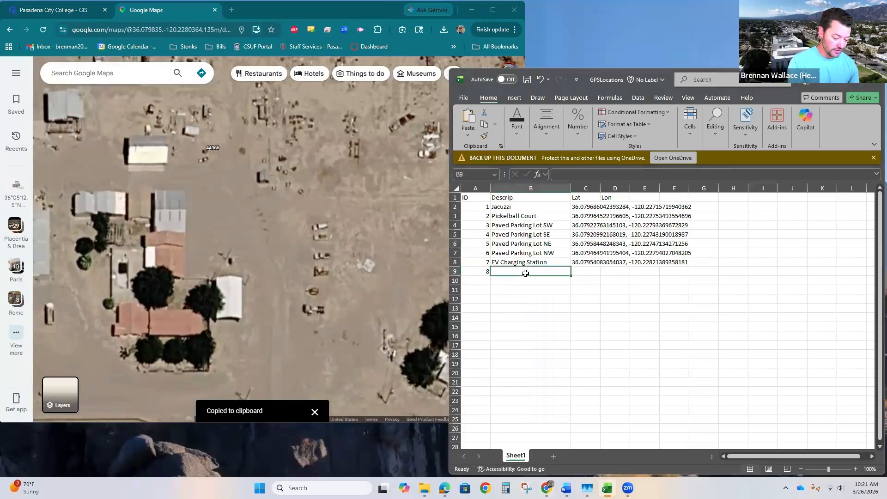
pyautogui.write('Picnic T')
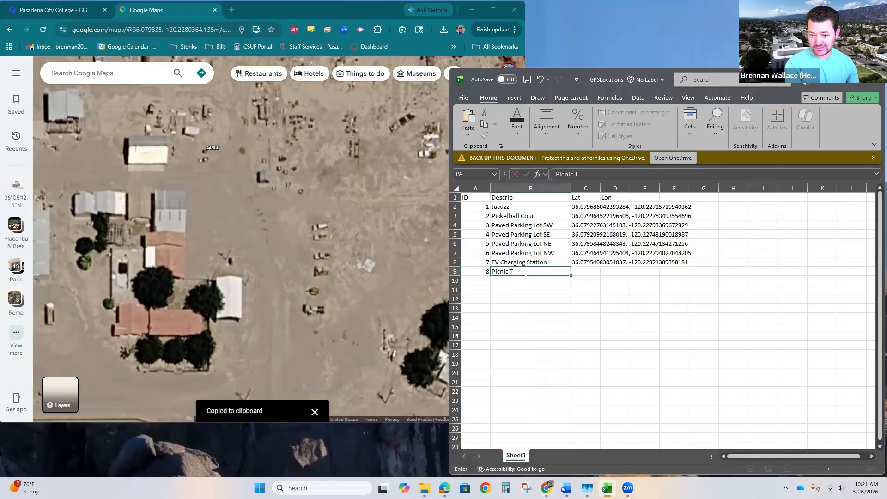
pyautogui.write('able')
pyautogui.press('Tab')
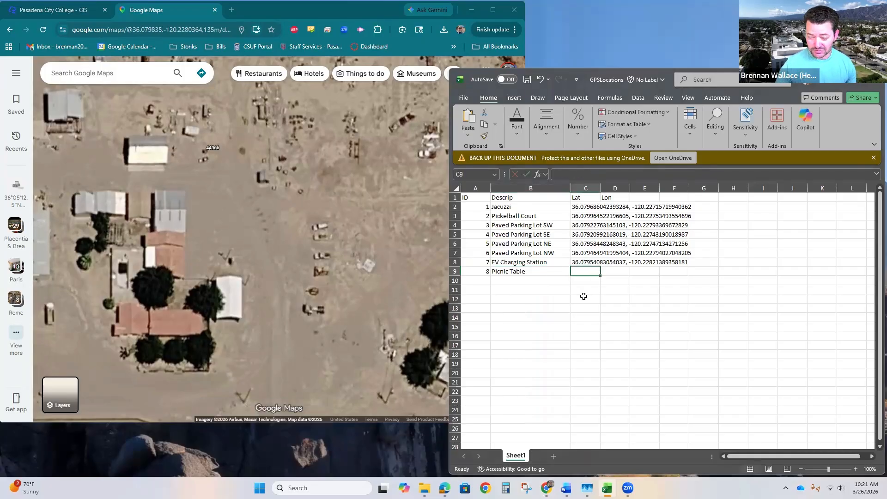
pyautogui.hotkey('ctrl', 'v')
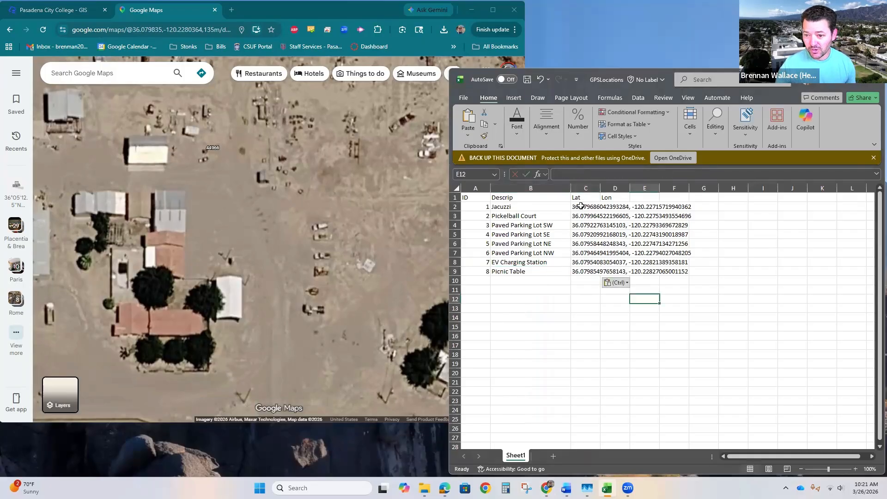
# Copy the combined coordinate cells C2 through C9
pyautogui.click(583, 207)
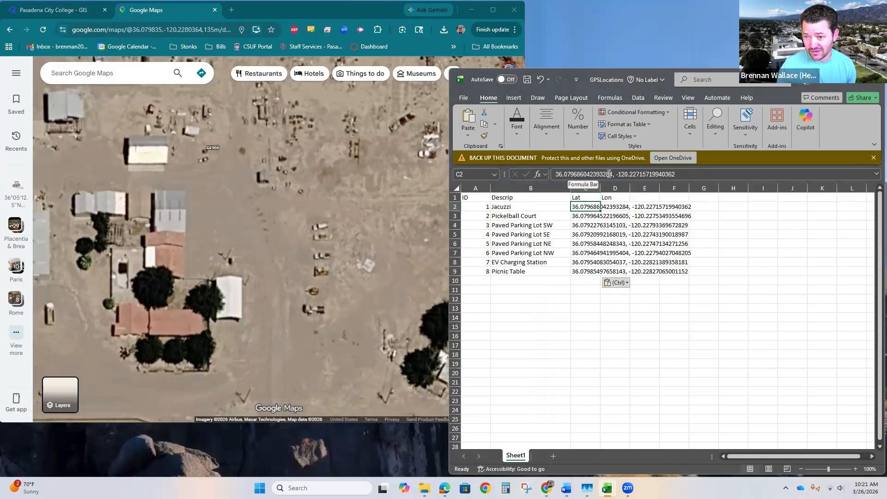
pyautogui.click(606, 318)
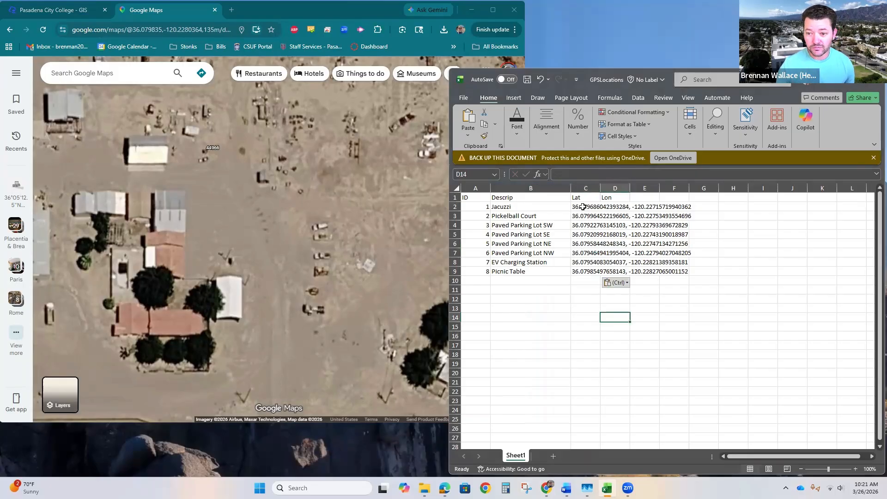
pyautogui.moveTo(582, 207); pyautogui.dragTo(595, 271)
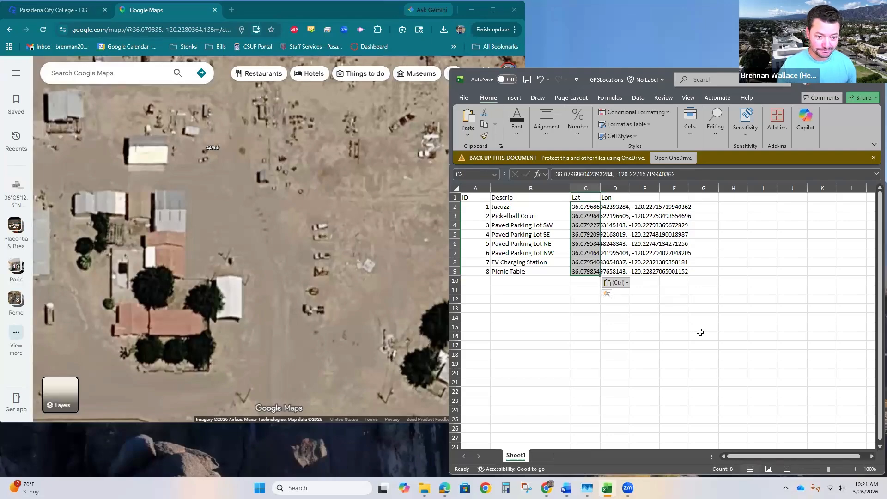
pyautogui.hotkey('ctrl', 'c')
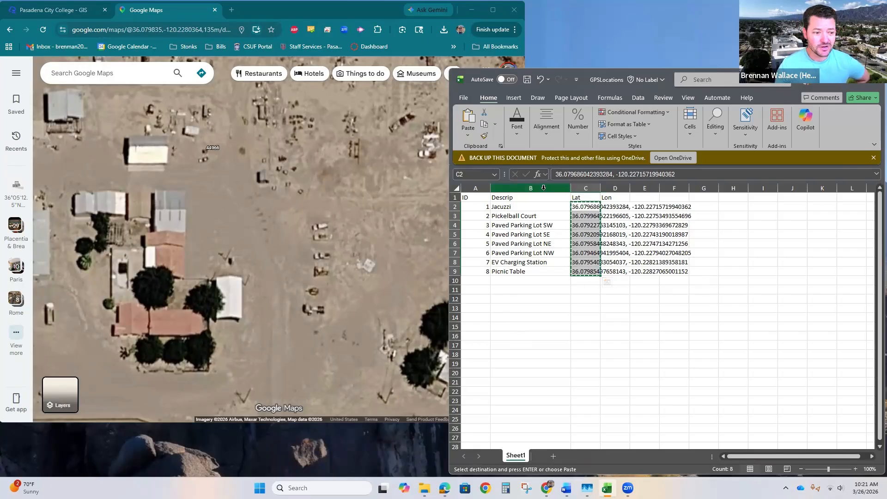
# Switch to ChatGPT and write the prompt "Reduce these coordinates to six decimals and put them in columns separated by a tab:"
pyautogui.hotkey('ctrl', 'v')
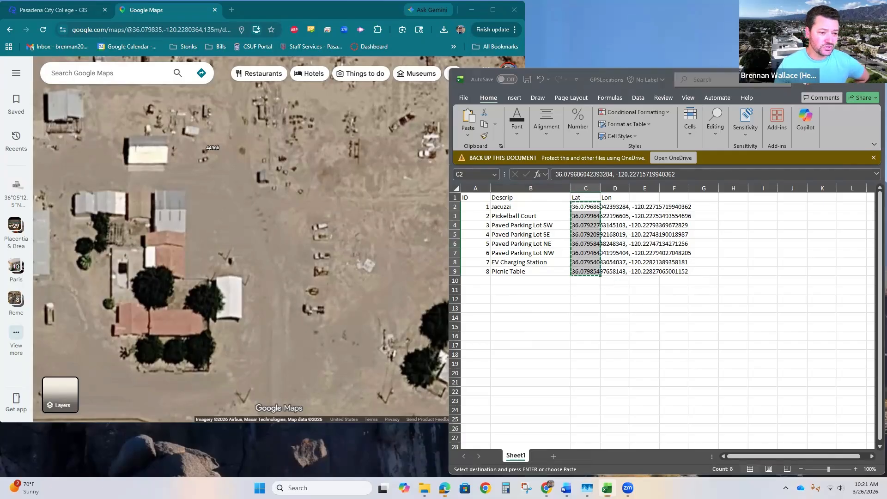
pyautogui.hotkey('alt', 'Tab')
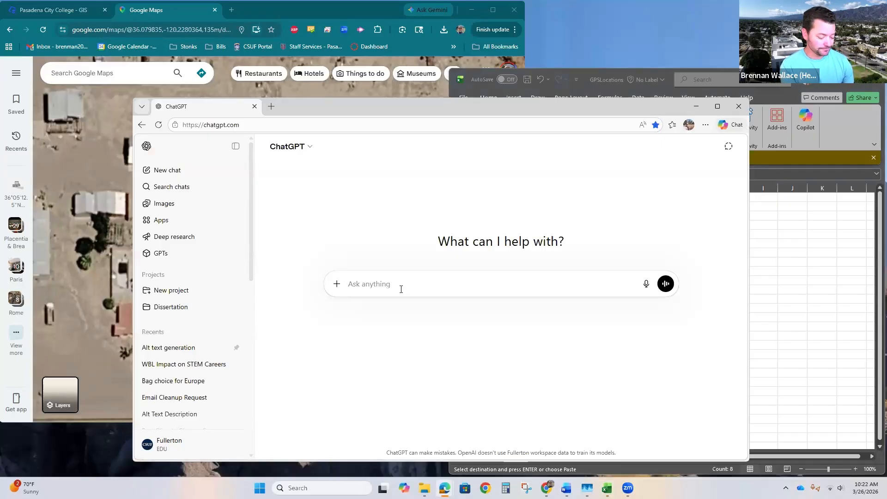
pyautogui.write('Re')
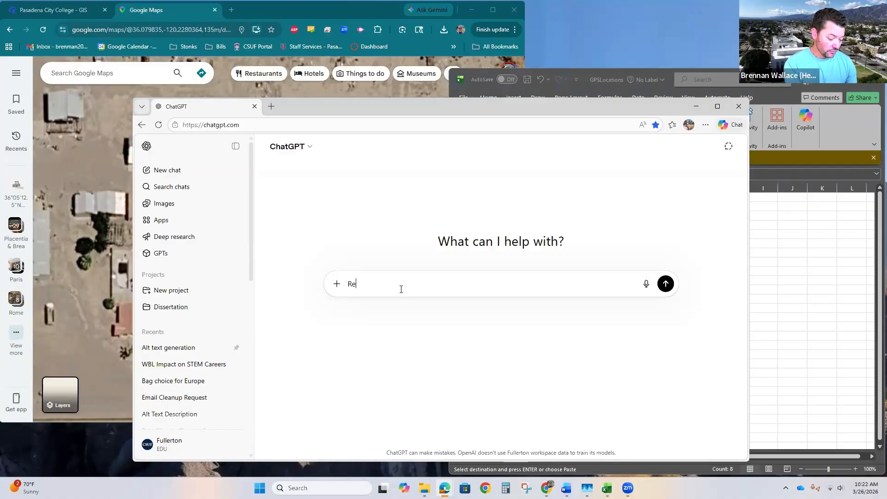
pyautogui.write('duce these ')
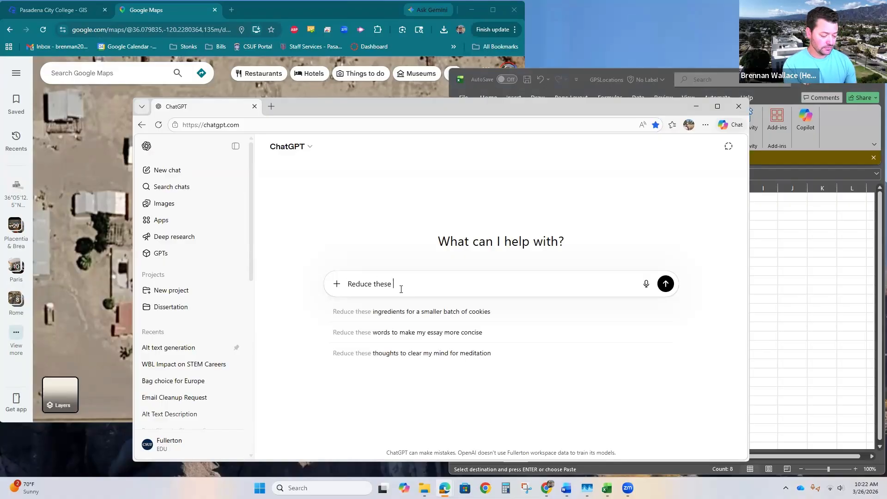
pyautogui.write('coordinates to ')
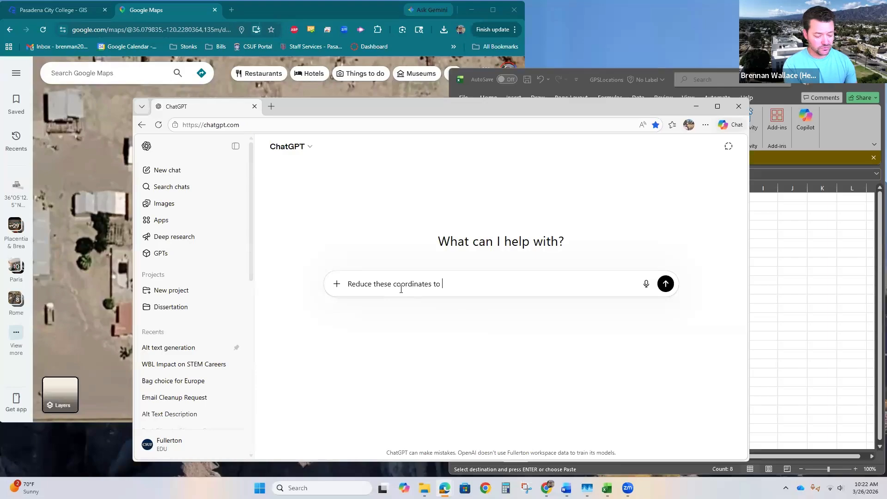
pyautogui.write('five')
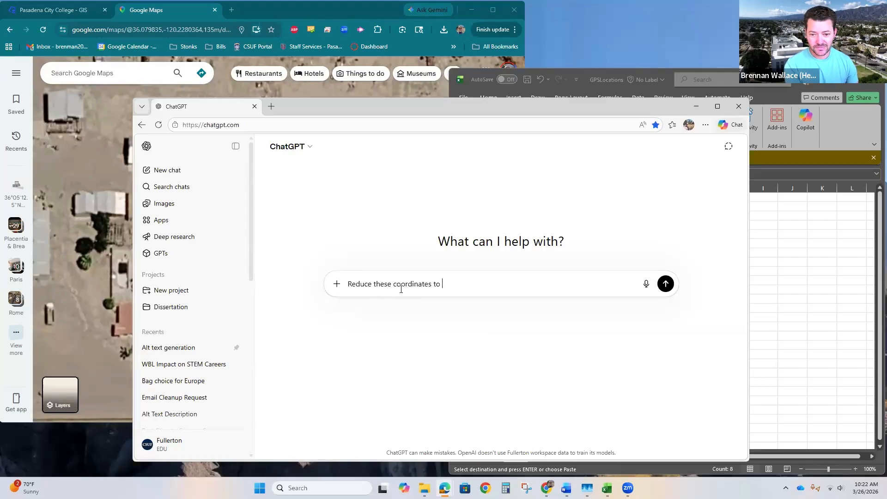
pyautogui.write('six decimals')
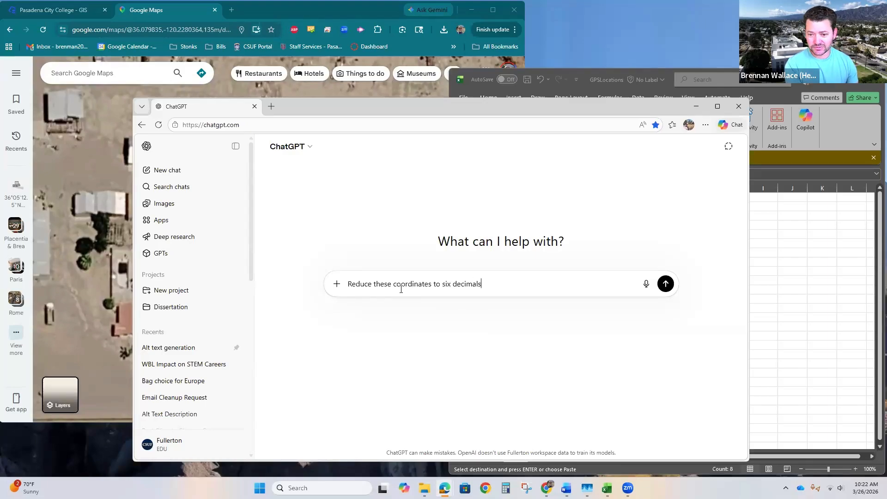
pyautogui.write(' and put them i')
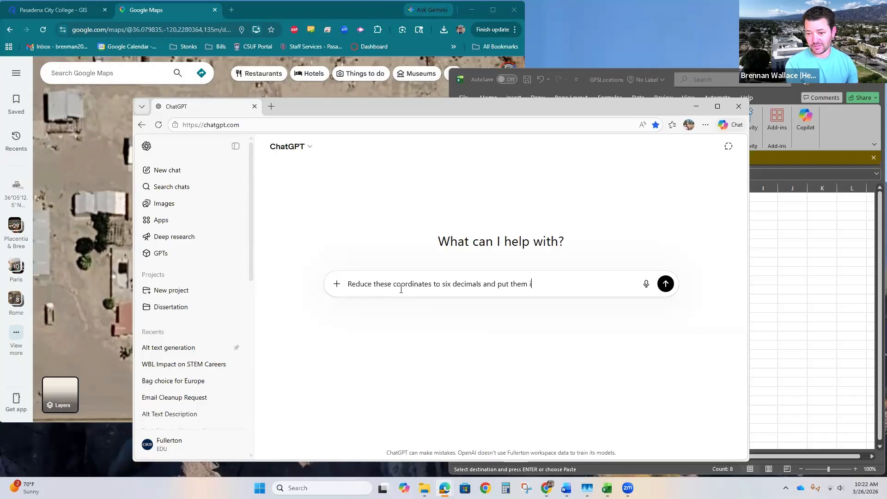
pyautogui.write('n column')
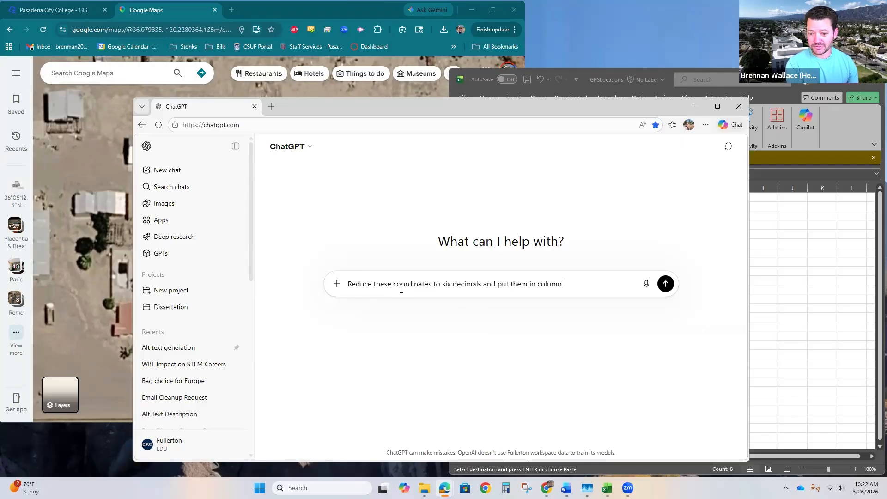
pyautogui.write('s separated by a tab')
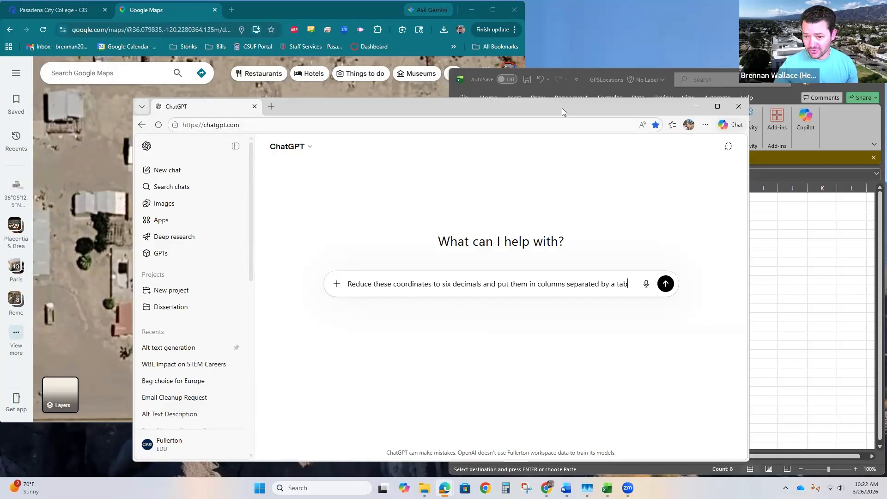
# Reposition the ChatGPT window, paste the copied coordinates into the prompt, and send it
pyautogui.moveTo(563, 109); pyautogui.dragTo(280, 95)
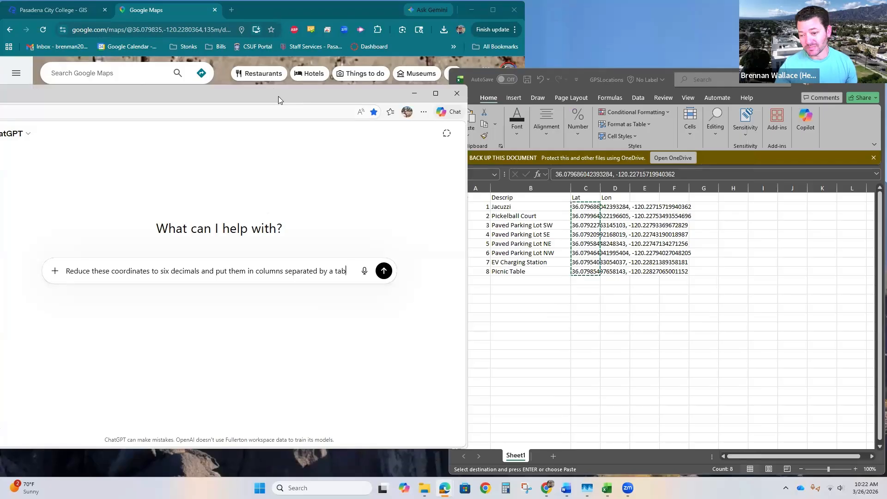
pyautogui.moveTo(278, 96); pyautogui.dragTo(511, 101)
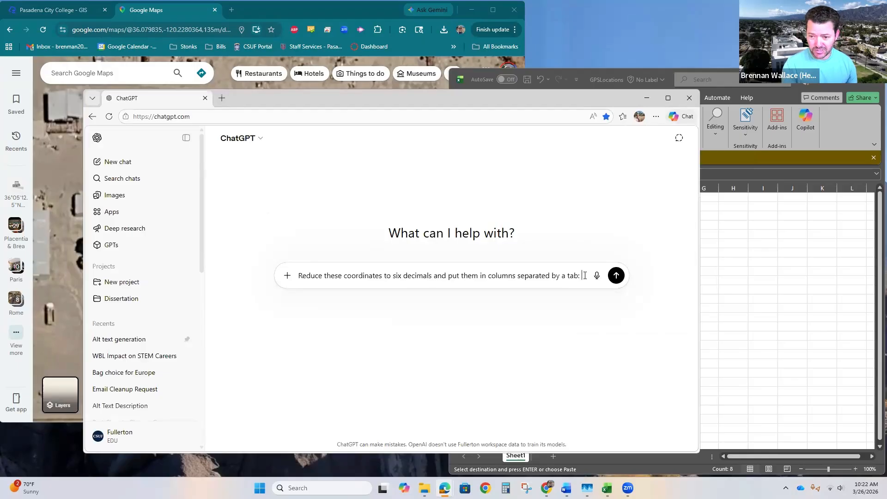
pyautogui.hotkey('ctrl', 'v')
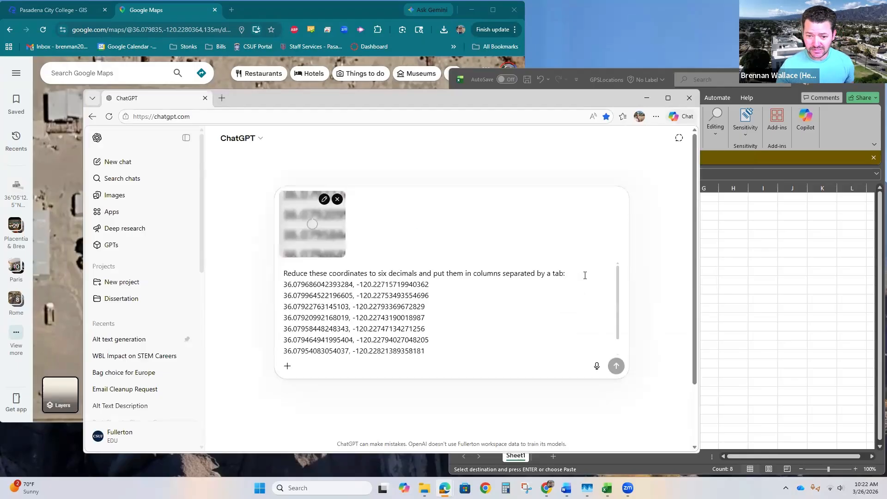
pyautogui.press('Return')
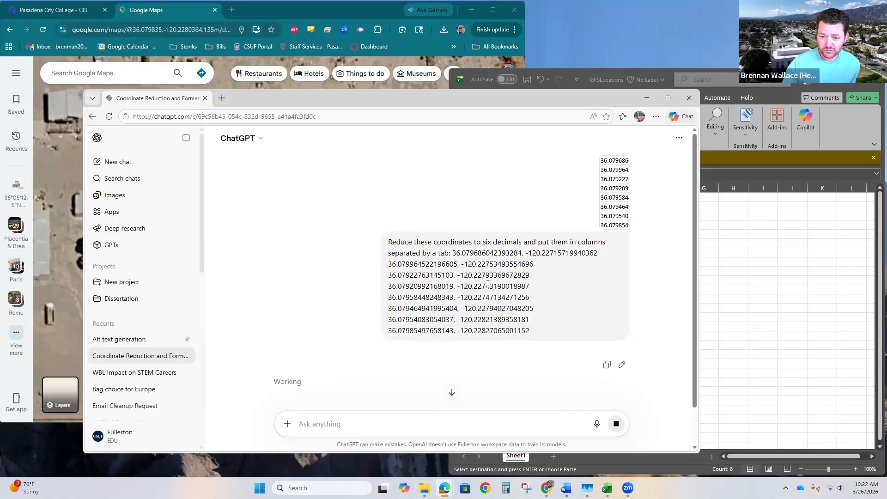
# Copy the rounded, tab-separated coordinates from ChatGPT's reply and return to the spreadsheet
pyautogui.scroll(-1, 471, 302)
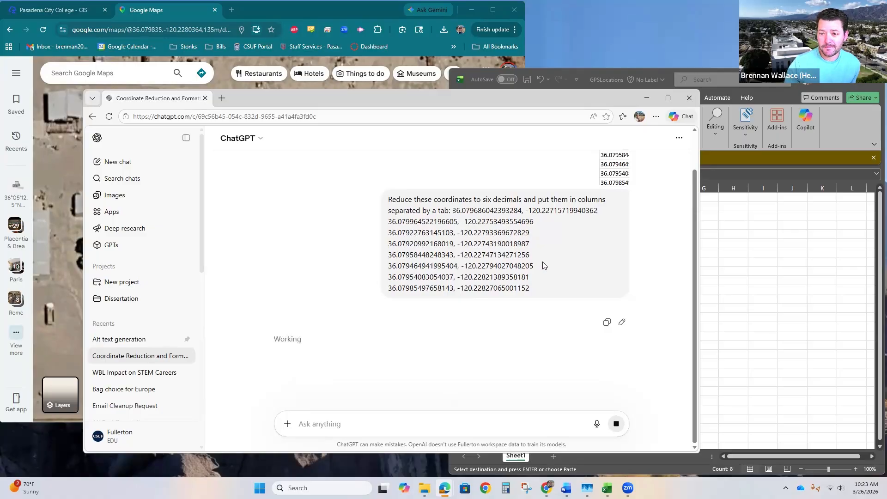
pyautogui.scroll(2, 550, 259)
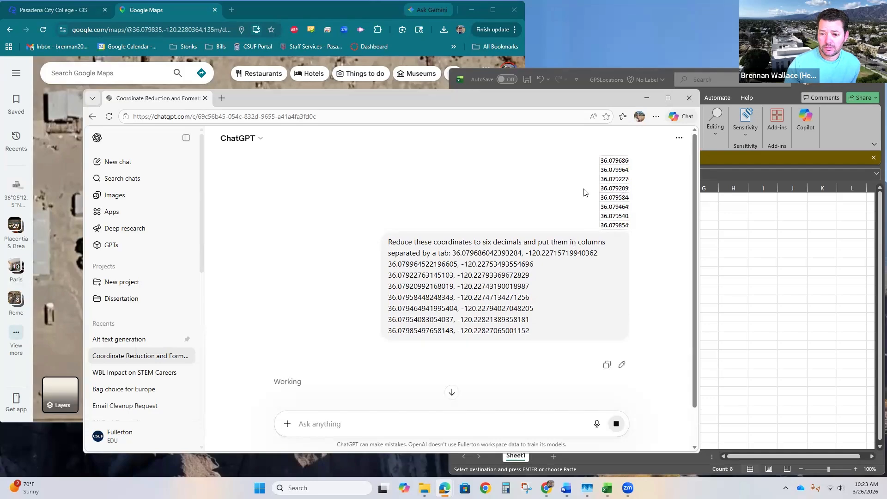
pyautogui.scroll(-2, 331, 222)
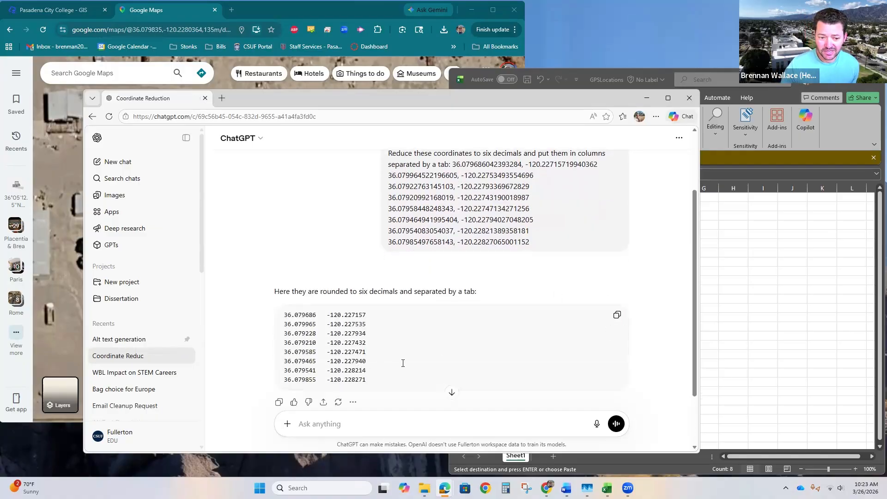
pyautogui.click(617, 315)
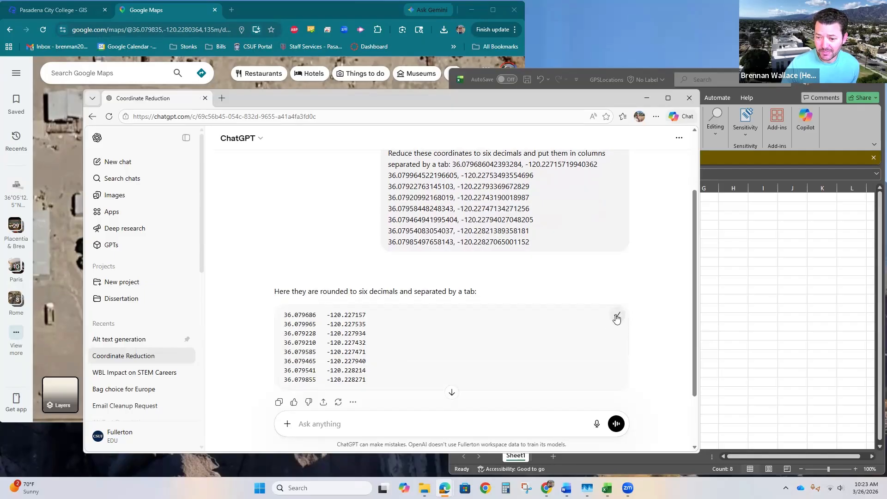
pyautogui.click(698, 292)
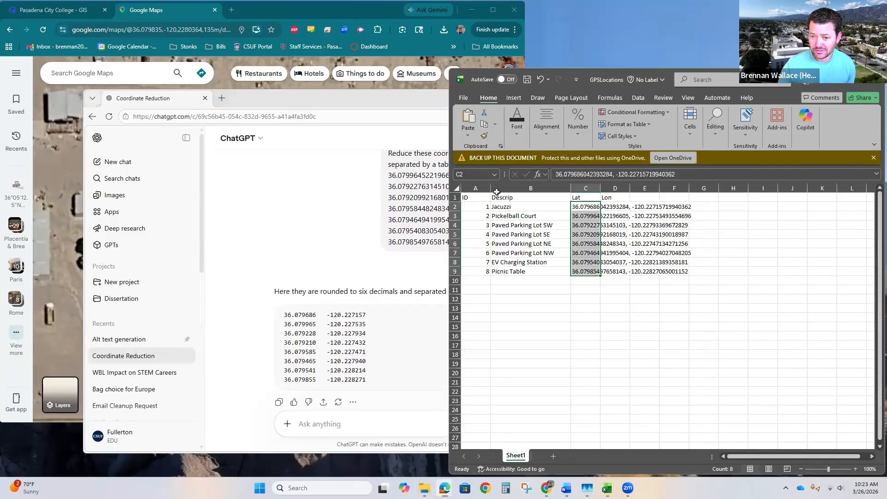
# Paste the rounded, tab-separated coordinates starting at cell H2 so they fill columns H and I, and check the pasted values
pyautogui.click(710, 208)
pyautogui.click(737, 207)
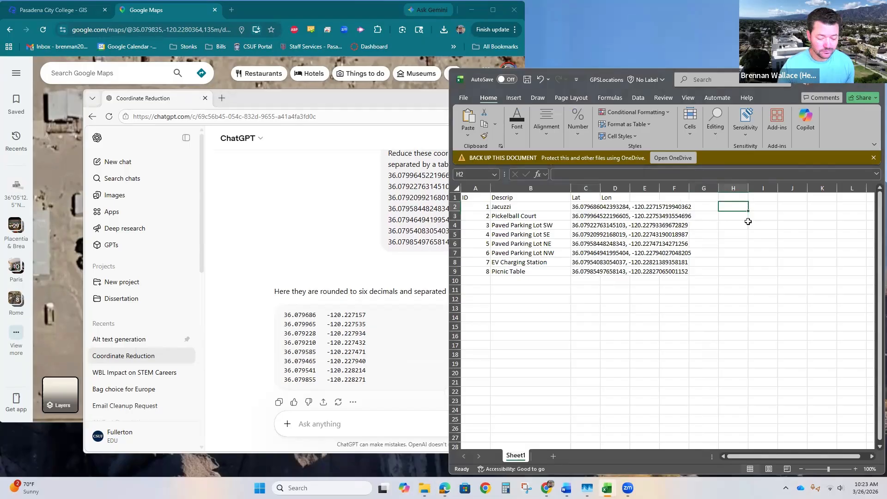
pyautogui.hotkey('ctrl', 'v')
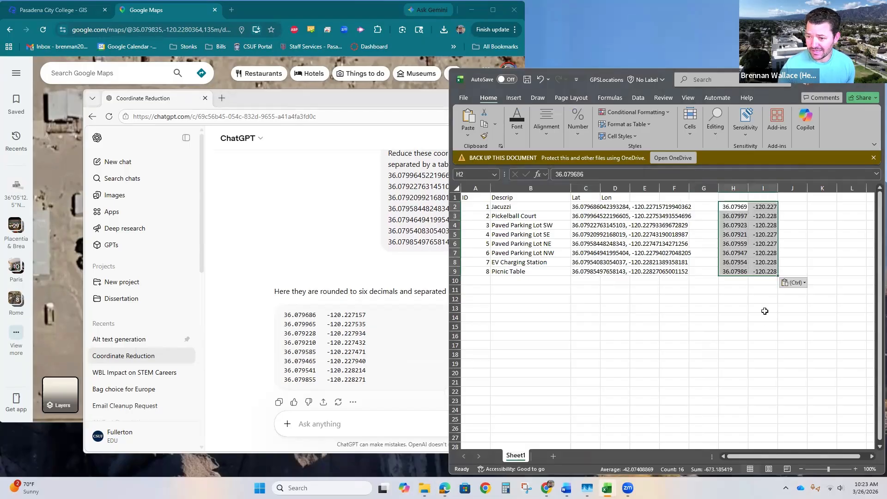
pyautogui.click(765, 315)
pyautogui.click(739, 272)
pyautogui.click(762, 272)
pyautogui.click(737, 272)
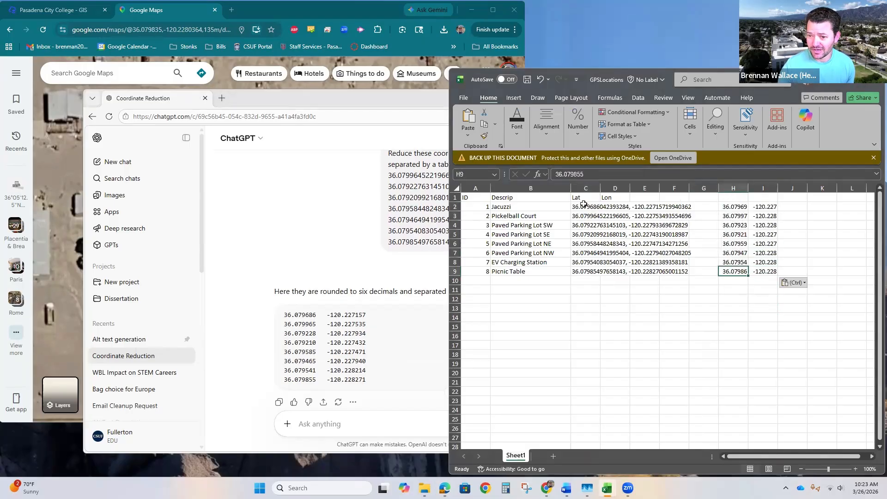
# Delete the original combined coordinates in cells C2 through C9
pyautogui.moveTo(583, 207); pyautogui.dragTo(593, 268)
pyautogui.press('Delete')
pyautogui.click(695, 352)
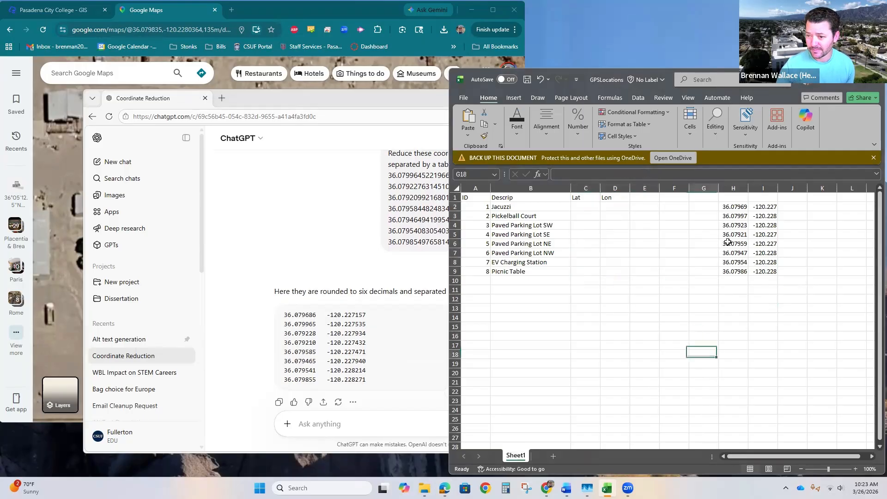
# Move the pasted coordinates from H2:I9 into columns C and D under the Lat and Lon headers
pyautogui.moveTo(733, 205); pyautogui.dragTo(619, 272)
pyautogui.click(626, 352)
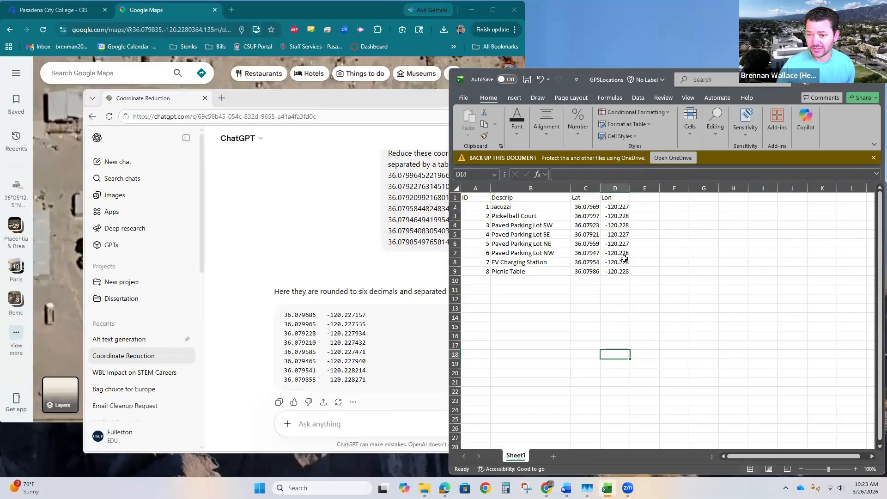
pyautogui.click(622, 224)
pyautogui.click(588, 265)
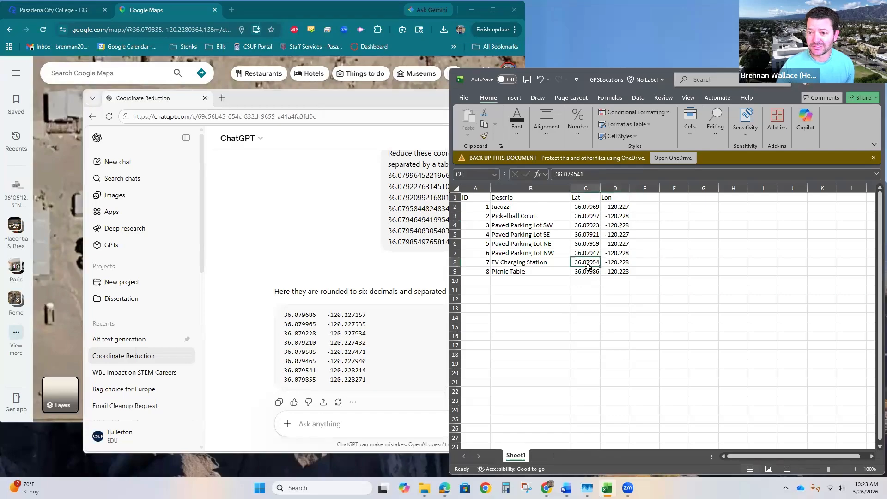